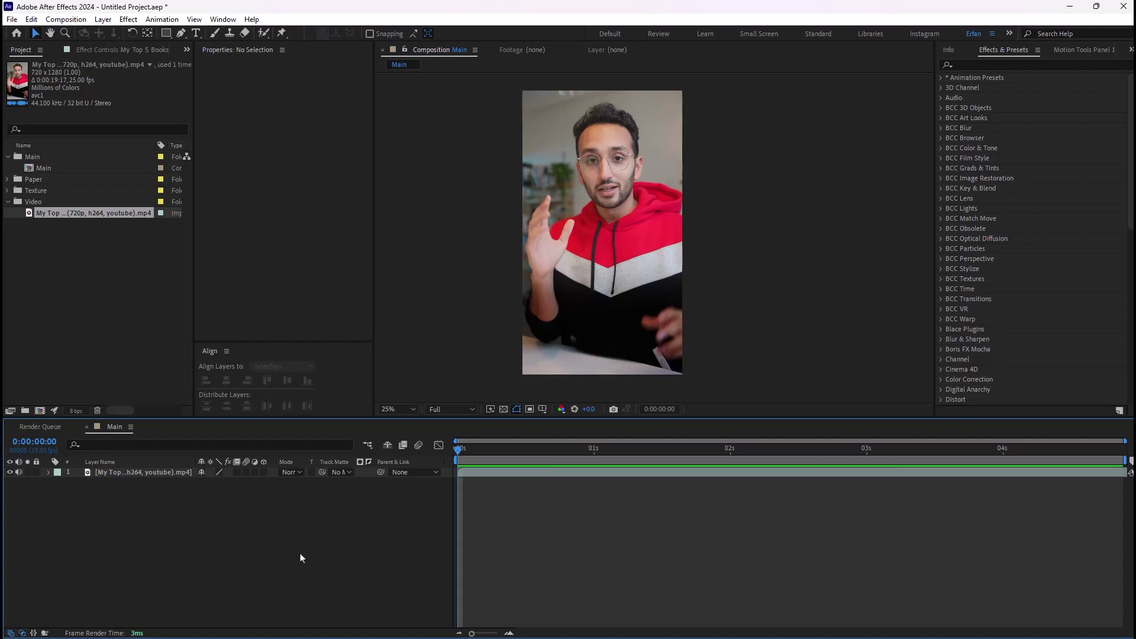
Open the video layer in its own Layer viewer and adjust the Roto Brush size for painting over the man.
{"action": "left_click", "coordinate": [173, 476]}
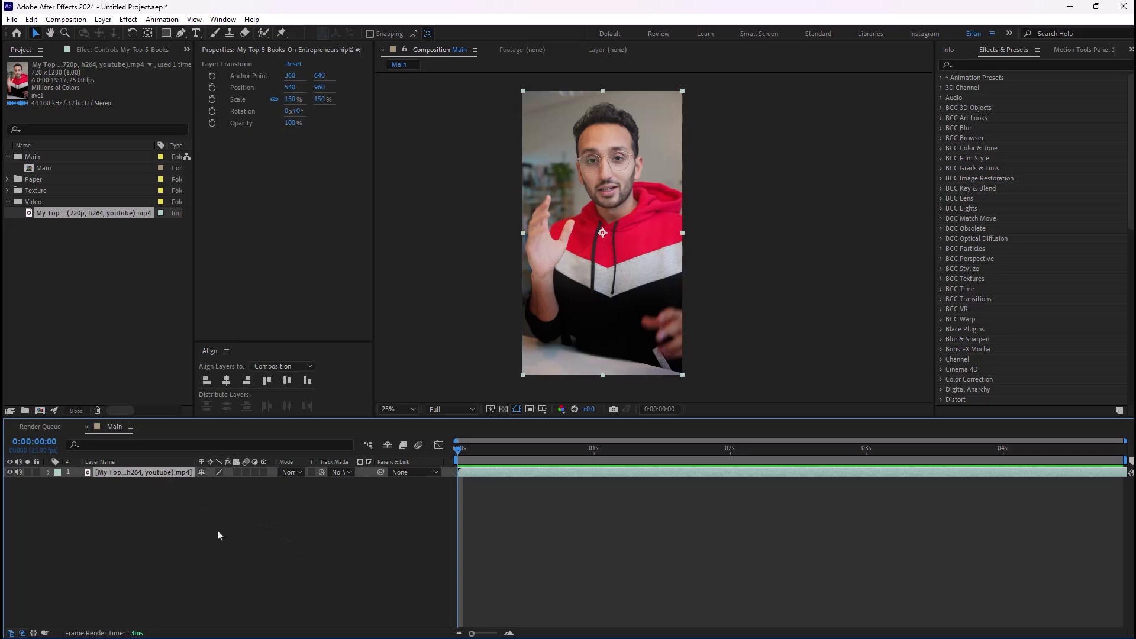
{"action": "double_click", "coordinate": [157, 475]}
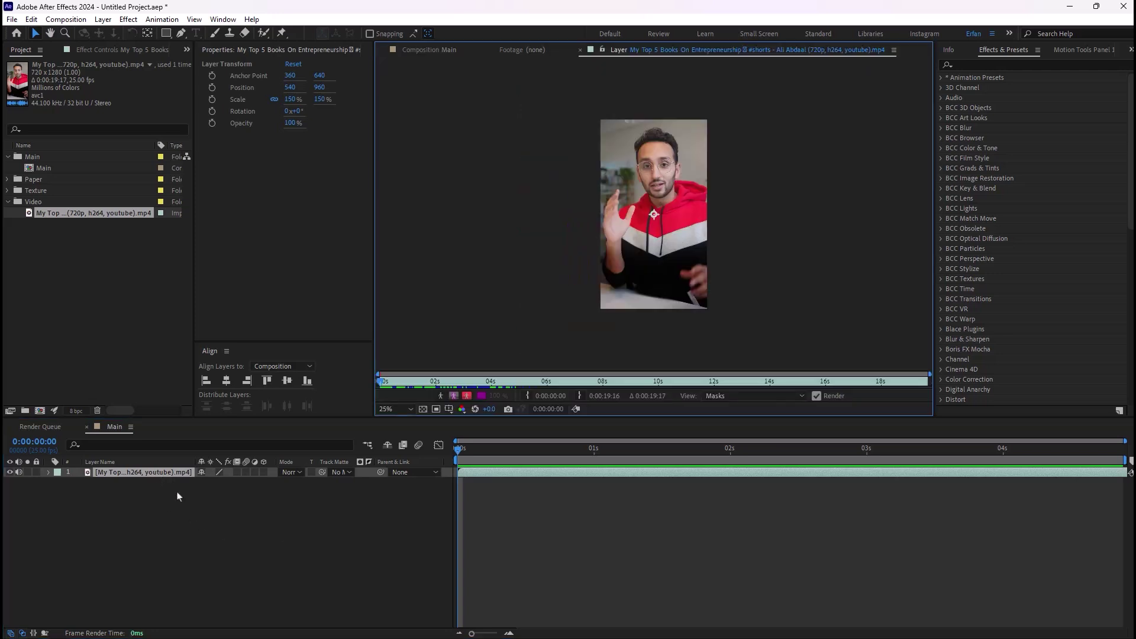
{"action": "left_click", "coordinate": [264, 34]}
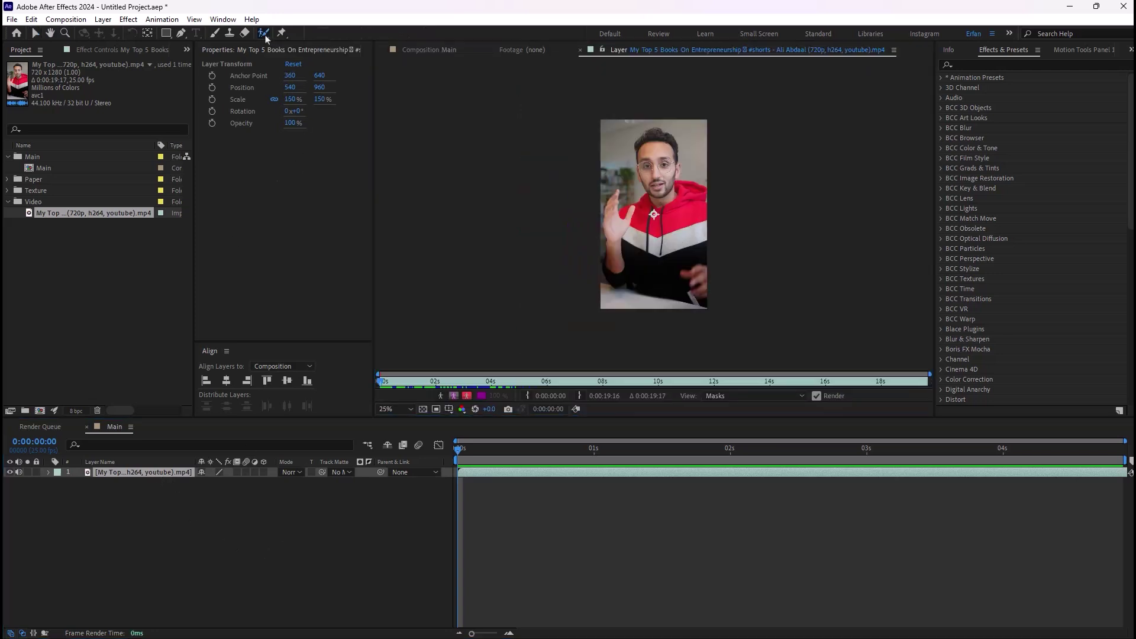
{"action": "key", "text": "period"}
{"action": "key", "text": "period"}
{"action": "key", "text": "comma"}
{"action": "key", "text": "comma"}
{"action": "left_click_drag", "start_coordinate": [638, 222], "coordinate": [625, 239], "text": "ctrl"}
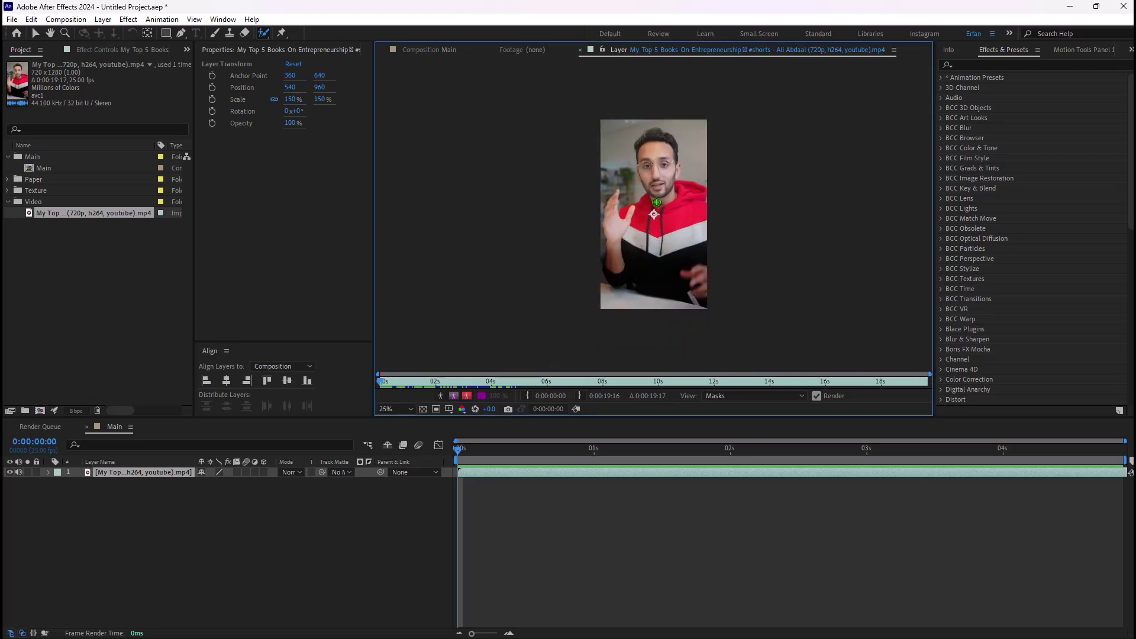
Paint Roto Brush foreground strokes over the man's head, hoodie and raised hand on the first frame.
{"action": "key", "text": "period"}
{"action": "key", "text": "period"}
{"action": "key", "text": "comma"}
{"action": "key", "text": "comma"}
{"action": "scroll", "coordinate": [655, 251], "scroll_direction": "up", "scroll_amount": 2}
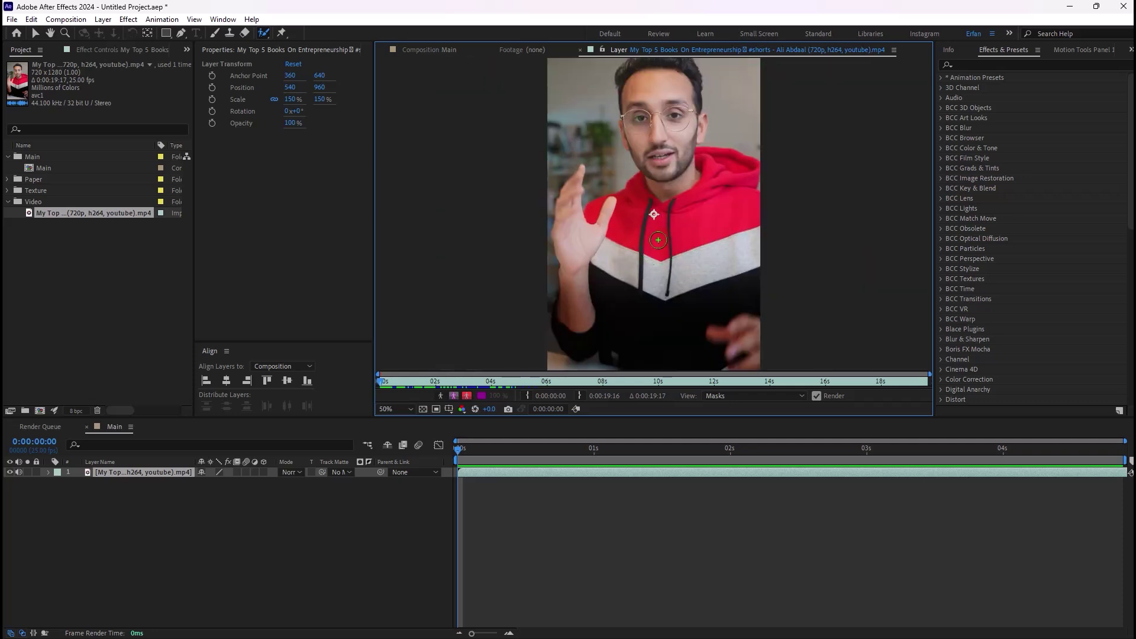
{"action": "left_click", "coordinate": [263, 34]}
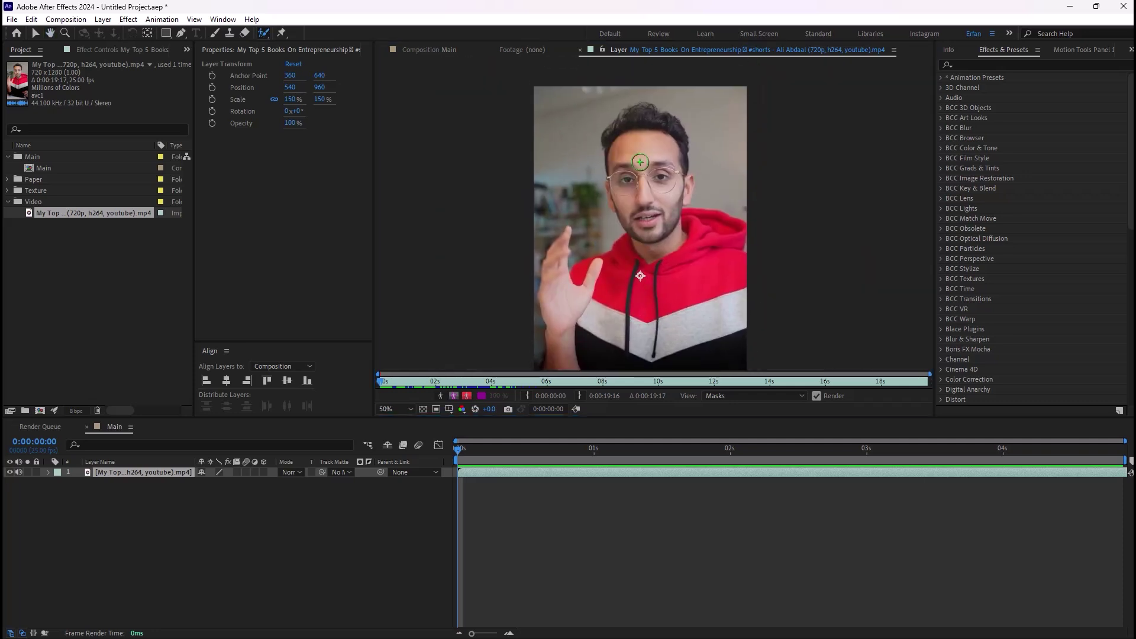
{"action": "scroll", "coordinate": [653, 215], "scroll_direction": "down", "scroll_amount": 2}
{"action": "scroll", "coordinate": [653, 215], "scroll_direction": "up", "scroll_amount": 1}
{"action": "scroll", "coordinate": [646, 255], "scroll_direction": "up", "scroll_amount": 1}
{"action": "left_click_drag", "start_coordinate": [658, 159], "coordinate": [664, 126]}
{"action": "left_click_drag", "start_coordinate": [624, 179], "coordinate": [628, 209]}
{"action": "left_click_drag", "start_coordinate": [645, 227], "coordinate": [622, 193]}
{"action": "left_click_drag", "start_coordinate": [662, 150], "coordinate": [650, 178]}
{"action": "scroll", "coordinate": [663, 183], "scroll_direction": "up", "scroll_amount": 2}
{"action": "left_click_drag", "start_coordinate": [734, 284], "coordinate": [647, 188]}
{"action": "scroll", "coordinate": [647, 188], "scroll_direction": "down", "scroll_amount": 1}
{"action": "left_click_drag", "start_coordinate": [562, 155], "coordinate": [553, 195]}
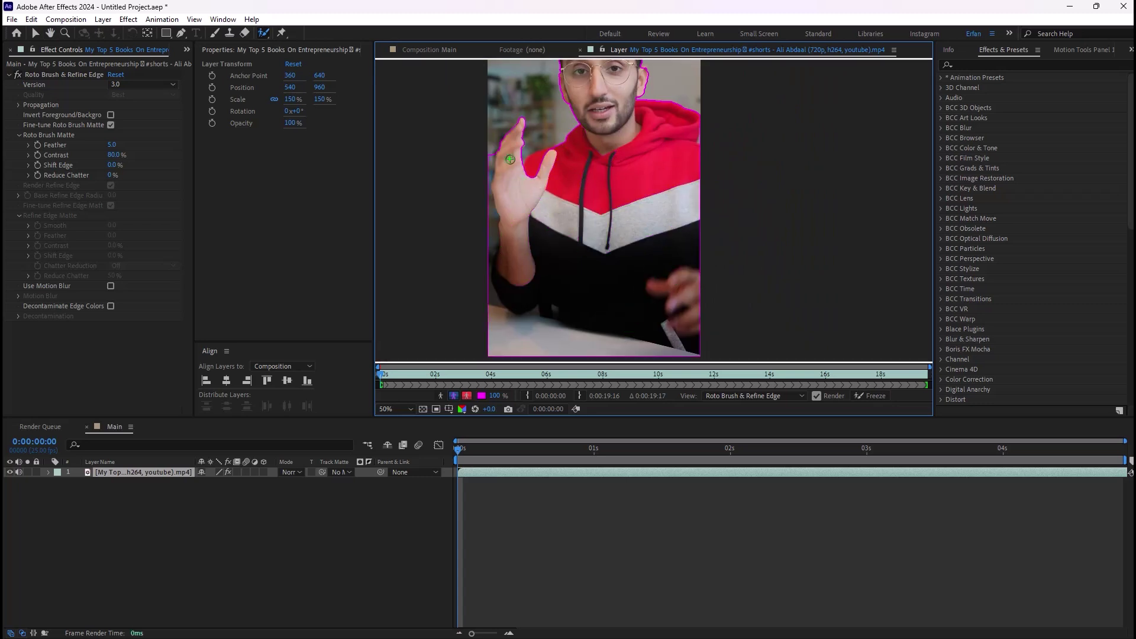
Refine the roto selection by subtracting the background beside the raised arm and adding the hoodie area between fingers and thumb.
{"action": "scroll", "coordinate": [559, 314], "scroll_direction": "up", "scroll_amount": 1}
{"action": "left_click_drag", "start_coordinate": [461, 257], "coordinate": [710, 304]}
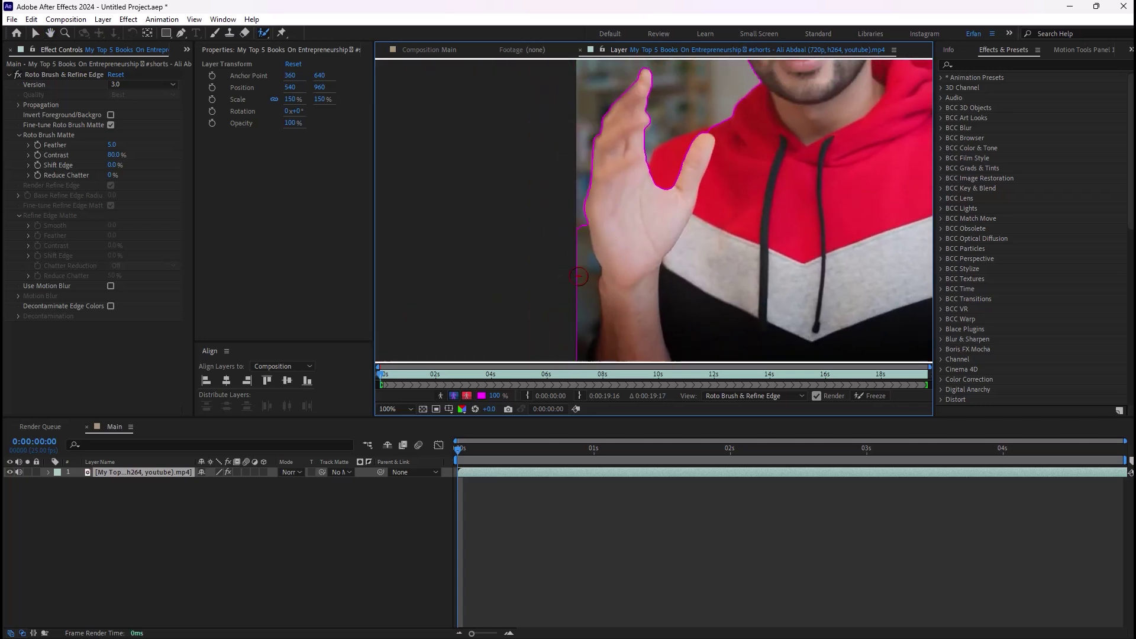
{"action": "scroll", "coordinate": [579, 154], "scroll_direction": "down", "scroll_amount": 3}
{"action": "left_click_drag", "start_coordinate": [575, 215], "coordinate": [575, 192]}
{"action": "left_click", "coordinate": [634, 181]}
{"action": "scroll", "coordinate": [708, 213], "scroll_direction": "down", "scroll_amount": 3}
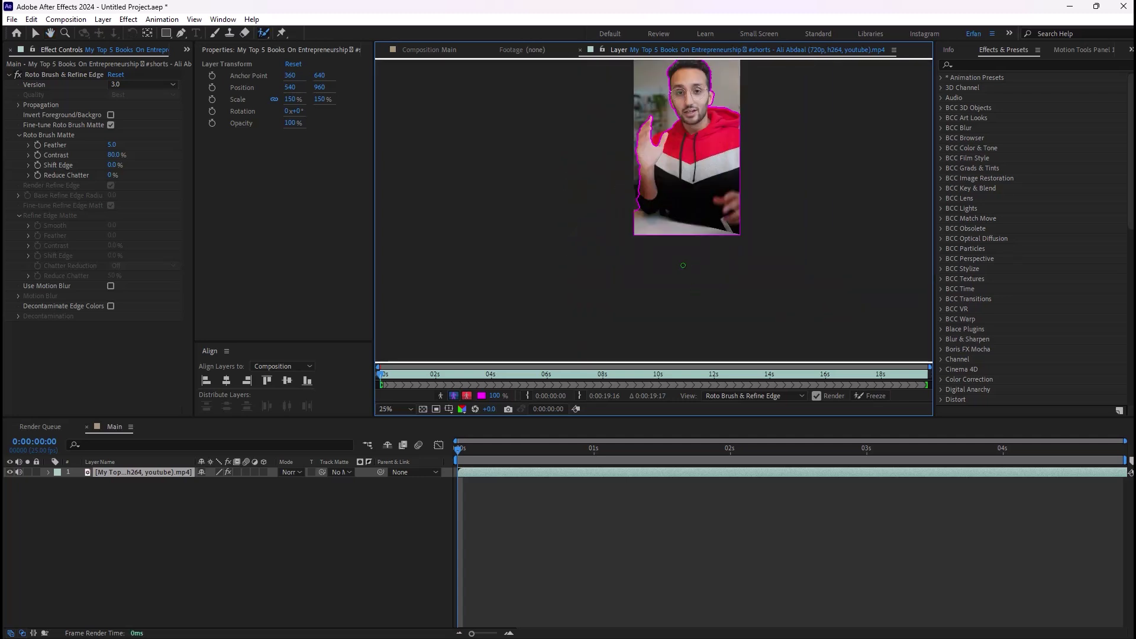
{"action": "scroll", "coordinate": [657, 142], "scroll_direction": "up", "scroll_amount": 4}
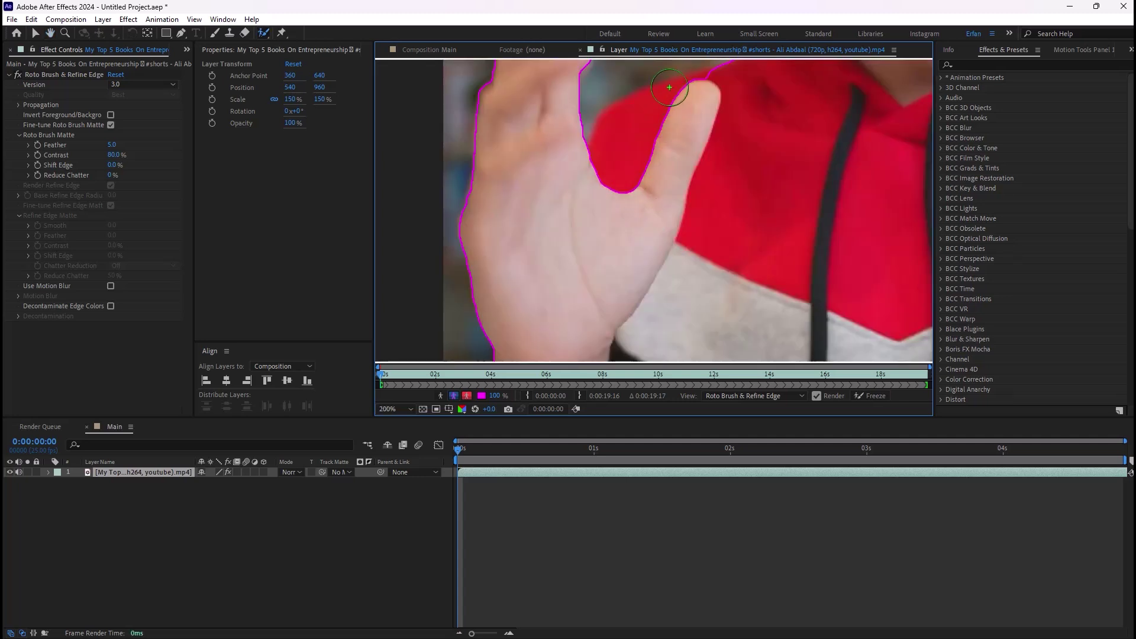
{"action": "left_click_drag", "start_coordinate": [658, 140], "coordinate": [633, 157]}
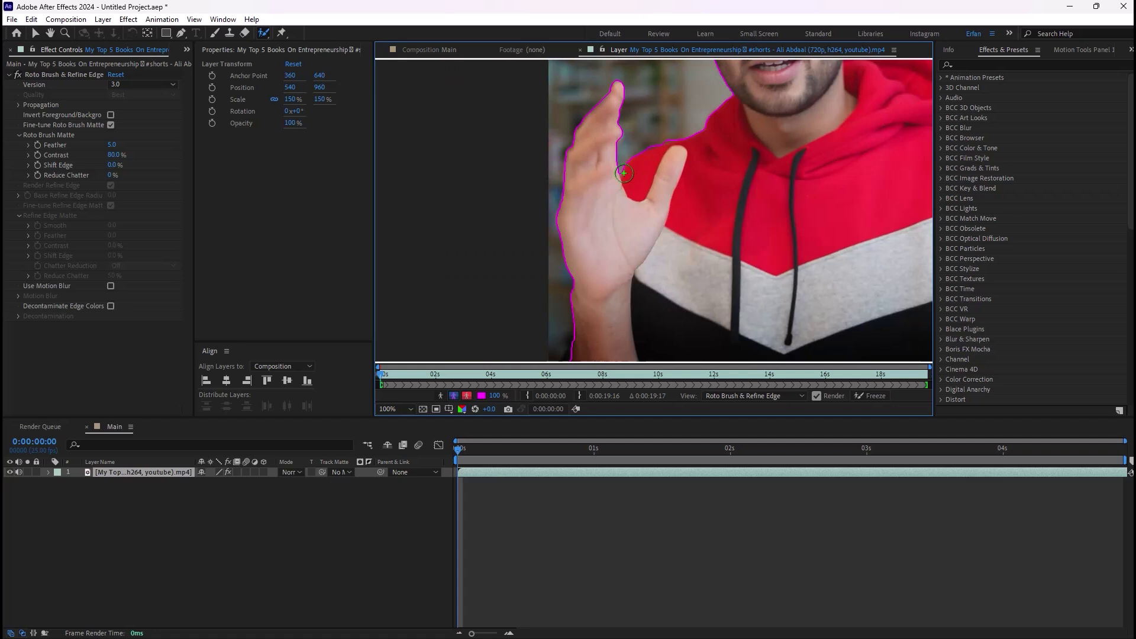
{"action": "scroll", "coordinate": [624, 173], "scroll_direction": "down", "scroll_amount": 4}
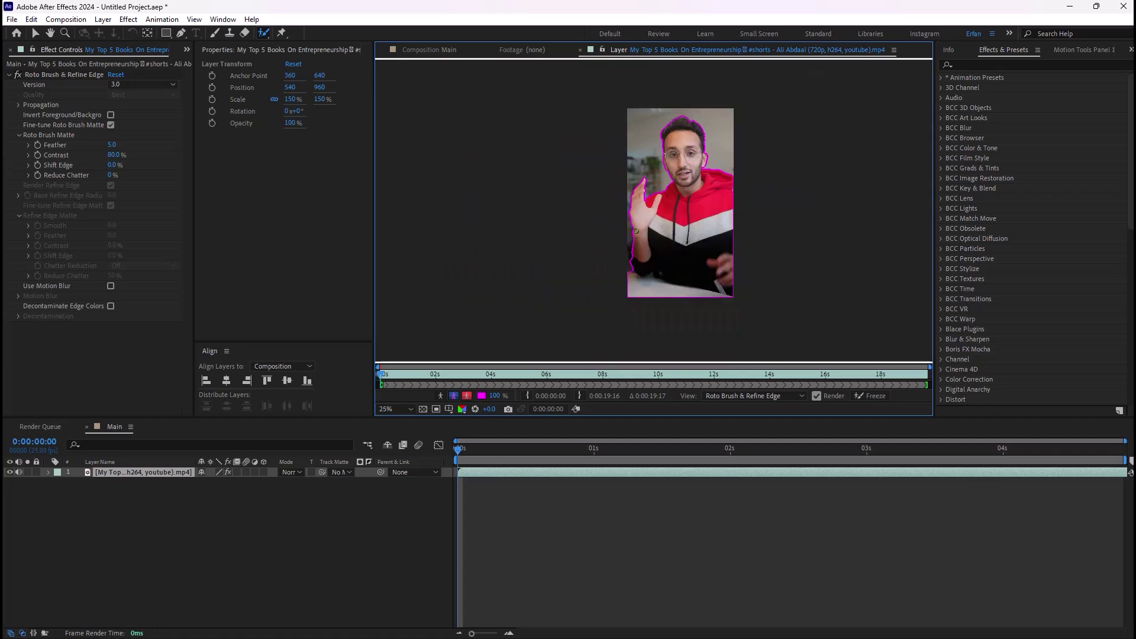
Propagate the roto matte through the clip, and preview the cutout in the Main composition.
{"action": "left_click", "coordinate": [428, 532]}
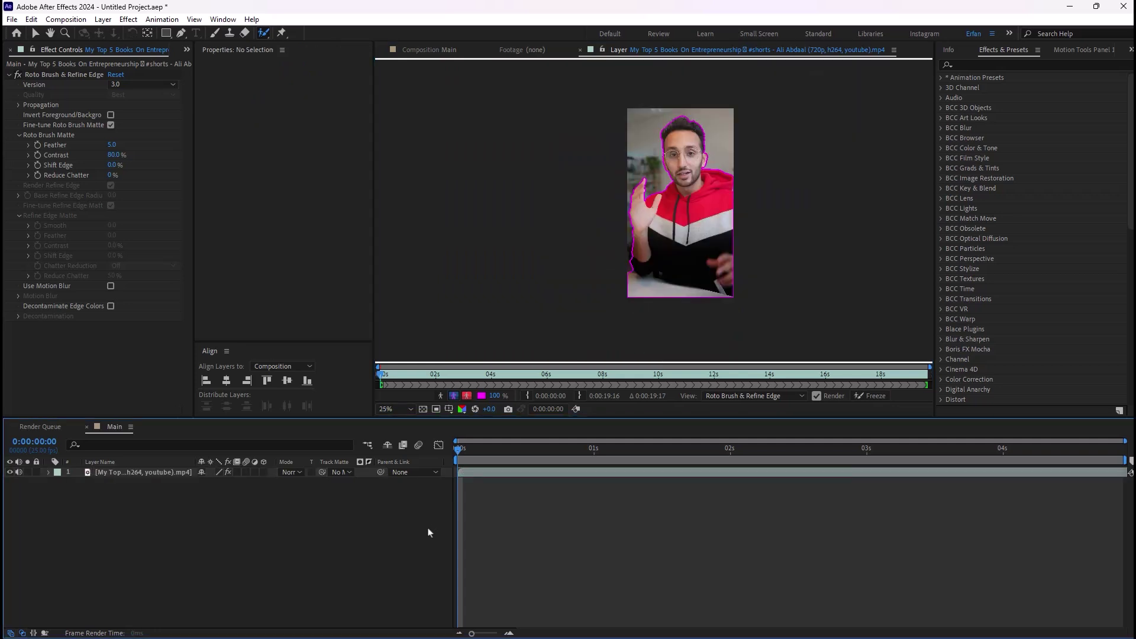
{"action": "key", "text": "space"}
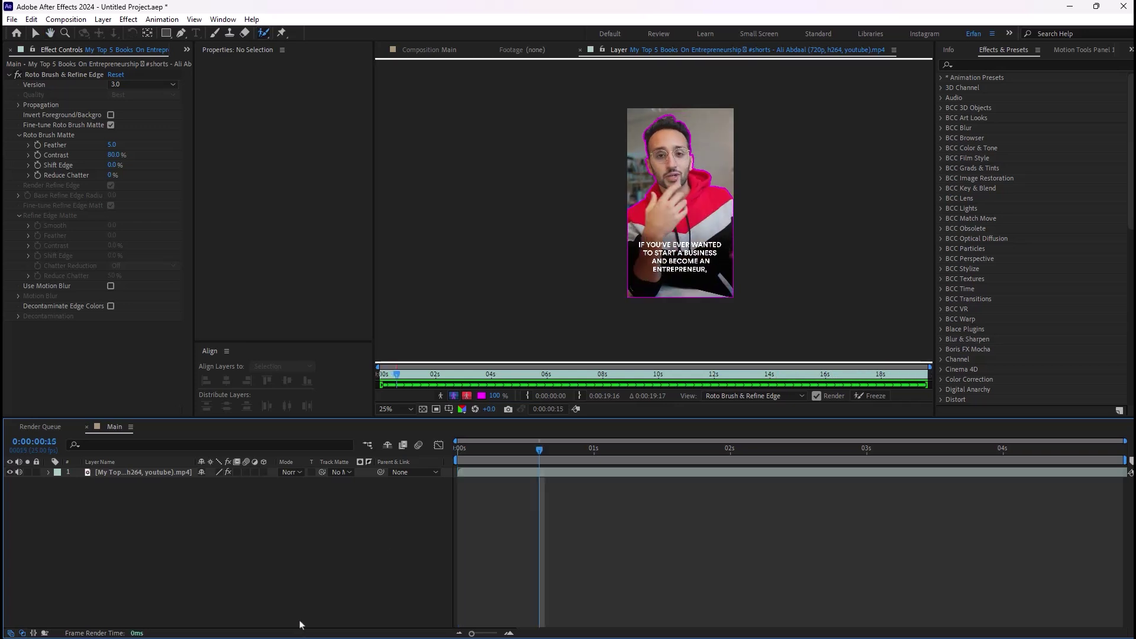
{"action": "left_click", "coordinate": [425, 52]}
{"action": "left_click_drag", "start_coordinate": [544, 450], "coordinate": [964, 473]}
{"action": "key", "text": "space"}
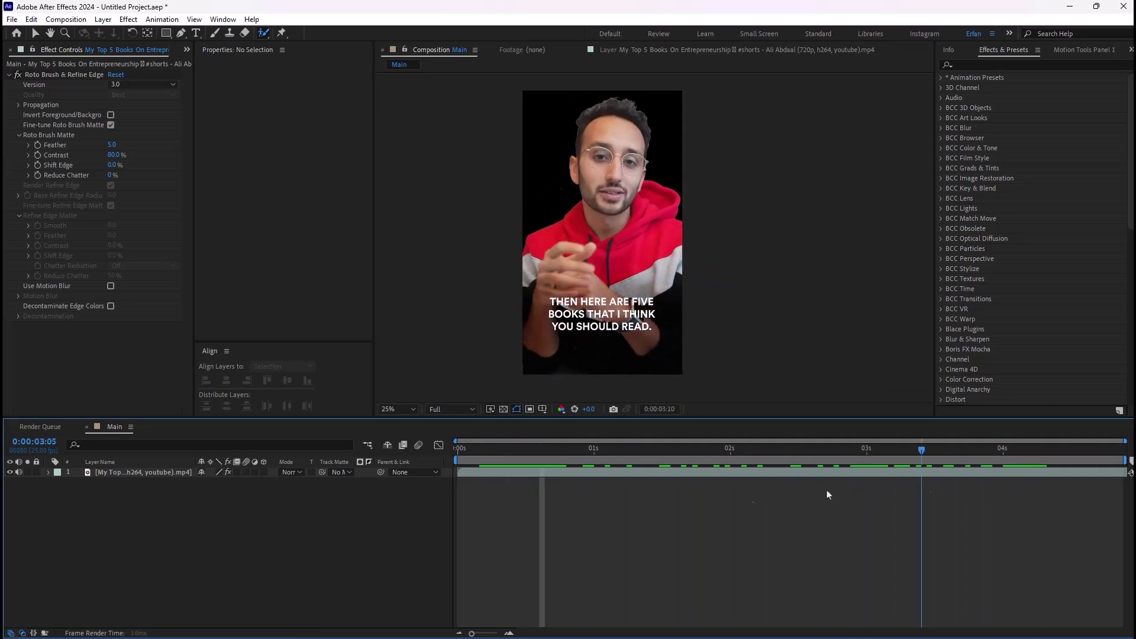
Rename the rotoscoped video layer as Roto.
{"action": "left_click", "coordinate": [147, 472]}
{"action": "key", "text": "Return"}
{"action": "type", "text": "Roto"}
{"action": "key", "text": "Return"}
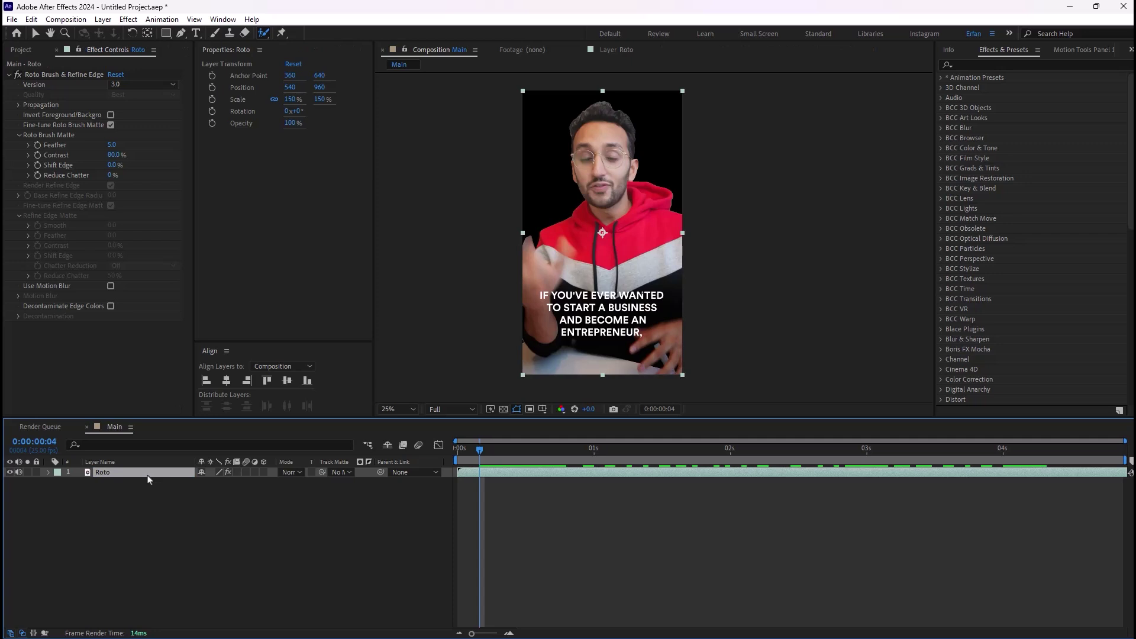
Duplicate the Roto layer and name the copy Main.
{"action": "key", "text": "ctrl+d"}
{"action": "key", "text": "Return"}
{"action": "type", "text": "Main"}
{"action": "key", "text": "Return"}
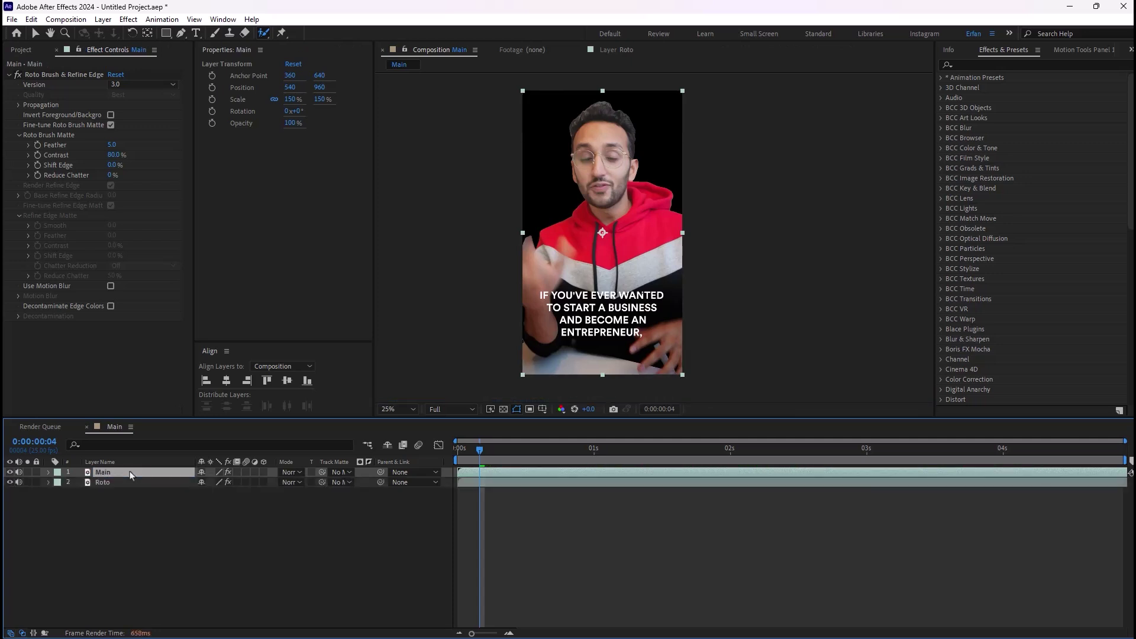
Remove all effects from the Main layer and move it below the Roto layer.
{"action": "key", "text": "ctrl+shift+e"}
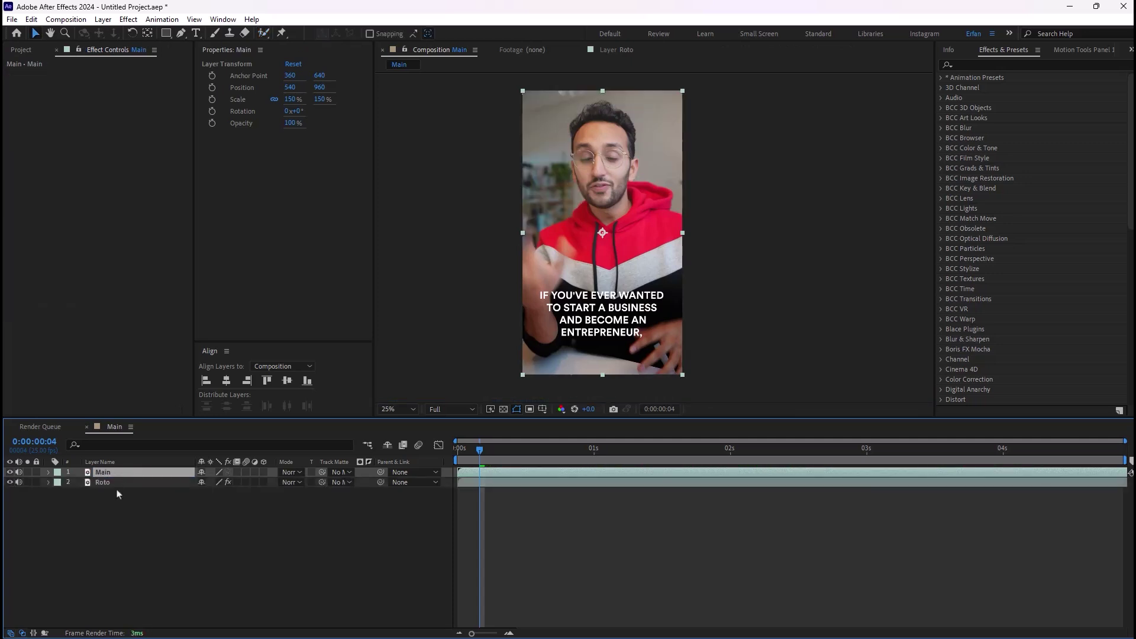
{"action": "left_click_drag", "start_coordinate": [123, 473], "coordinate": [125, 492]}
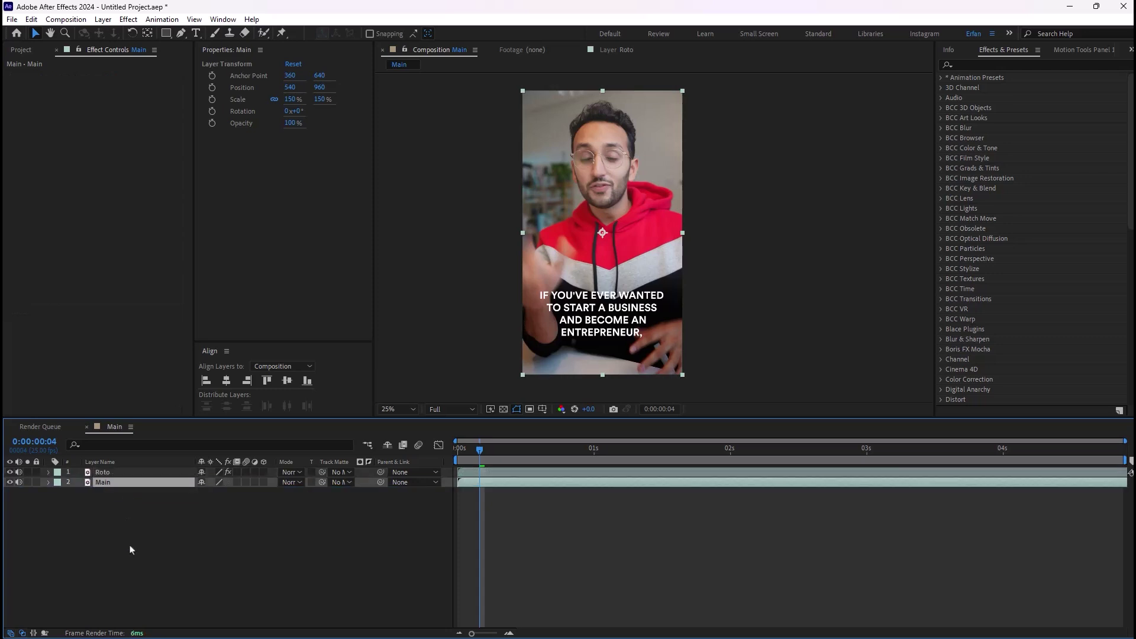
{"action": "left_click", "coordinate": [241, 549]}
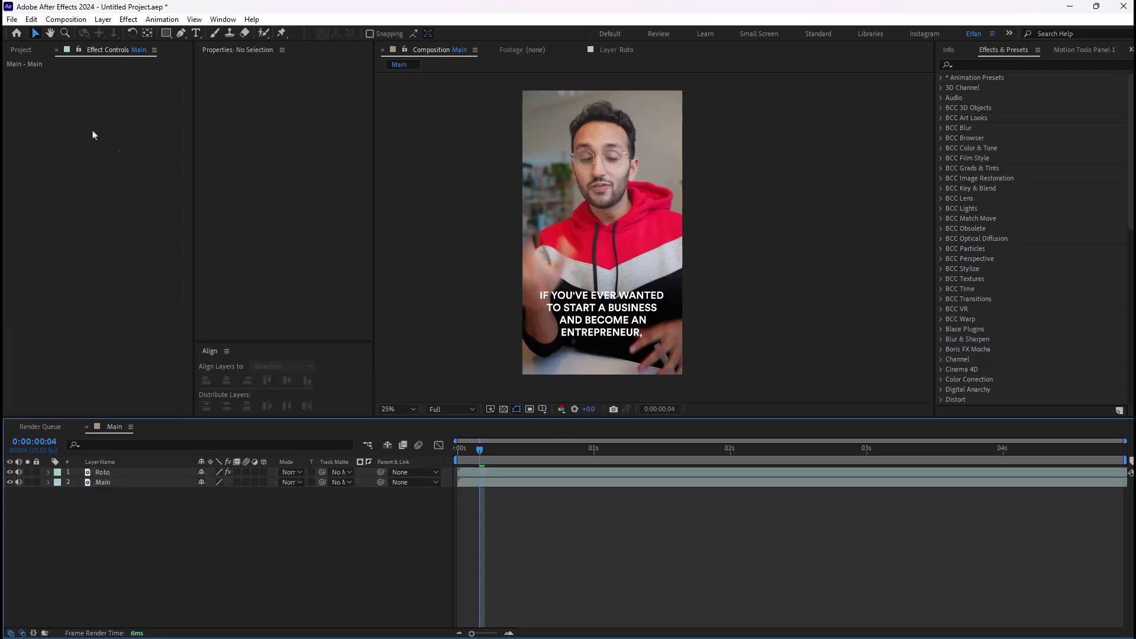
Add Untitled-1.ai from the Paper folder to the composition between the Roto and Main layers.
{"action": "left_click", "coordinate": [22, 50]}
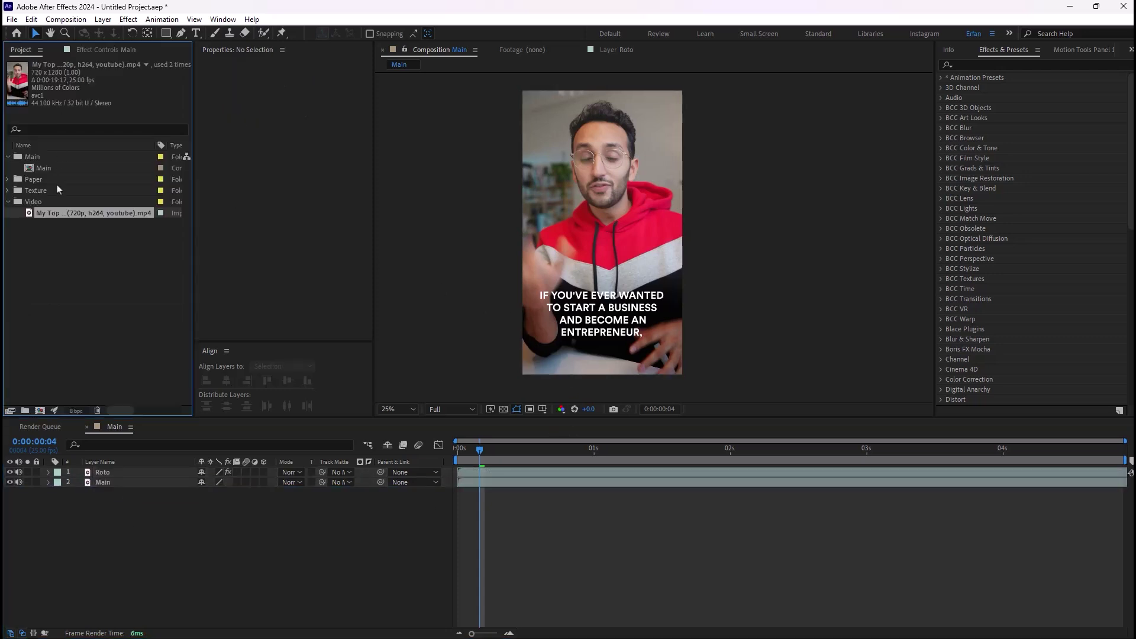
{"action": "left_click", "coordinate": [7, 191]}
{"action": "left_click", "coordinate": [8, 191]}
{"action": "left_click", "coordinate": [8, 179]}
{"action": "left_click_drag", "start_coordinate": [55, 190], "coordinate": [115, 488]}
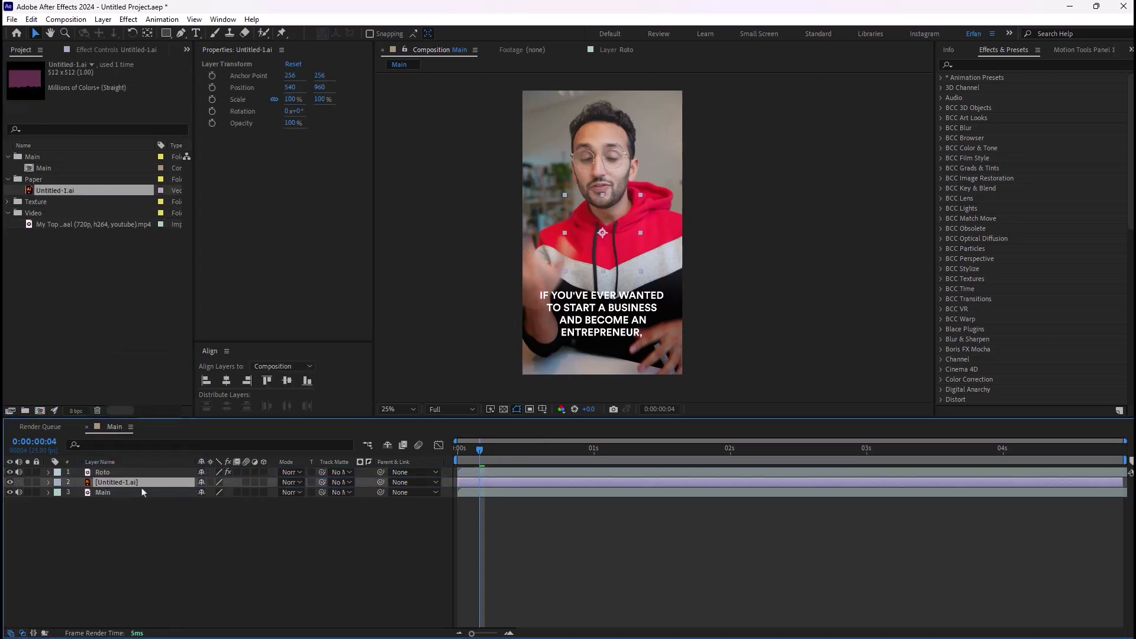
Move the torn paper layer to the top of the frame behind the man's head and scale it to 305%.
{"action": "left_click_drag", "start_coordinate": [590, 247], "coordinate": [591, 139]}
{"action": "key", "text": "s"}
{"action": "left_click_drag", "start_coordinate": [216, 491], "coordinate": [328, 484]}
{"action": "mouse_move", "coordinate": [604, 135]}
{"action": "left_mouse_down"}
{"action": "mouse_move", "coordinate": [606, 148]}
{"action": "mouse_move", "coordinate": [603, 126]}
{"action": "left_mouse_up"}
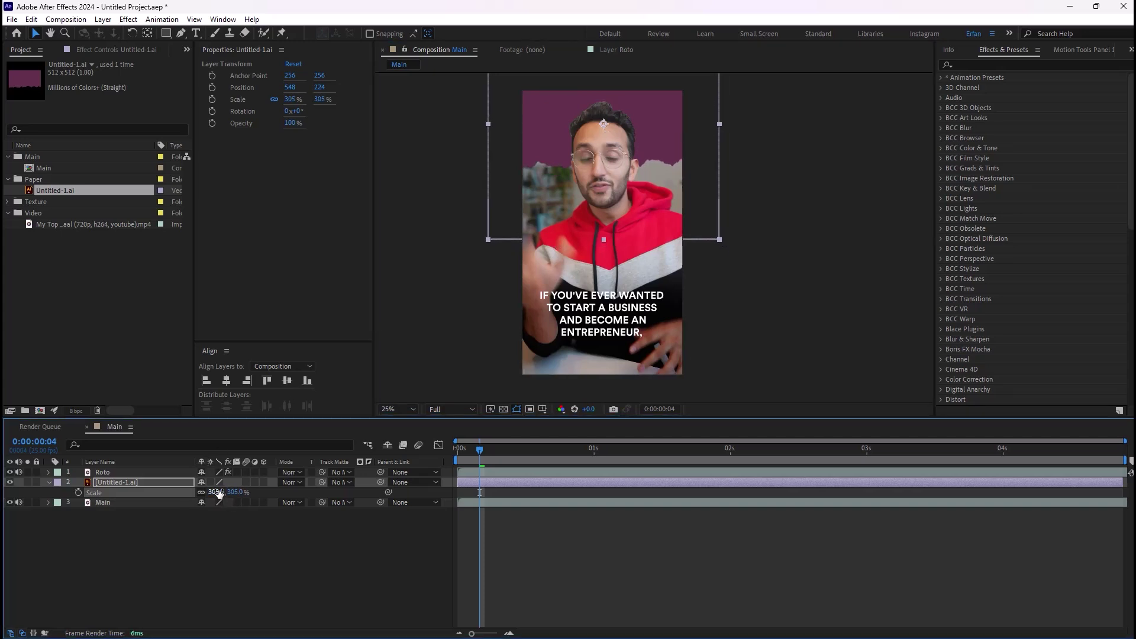
Fine-tune the paper layer's Position to 548, 270 so it fills the area behind the man's head.
{"action": "key", "text": "p"}
{"action": "left_click_drag", "start_coordinate": [207, 491], "coordinate": [252, 497]}
{"action": "key", "text": "ctrl+z"}
{"action": "scroll", "coordinate": [755, 229], "scroll_direction": "down", "scroll_amount": 1}
{"action": "scroll", "coordinate": [703, 263], "scroll_direction": "up", "scroll_amount": 1}
{"action": "left_click", "coordinate": [305, 541]}
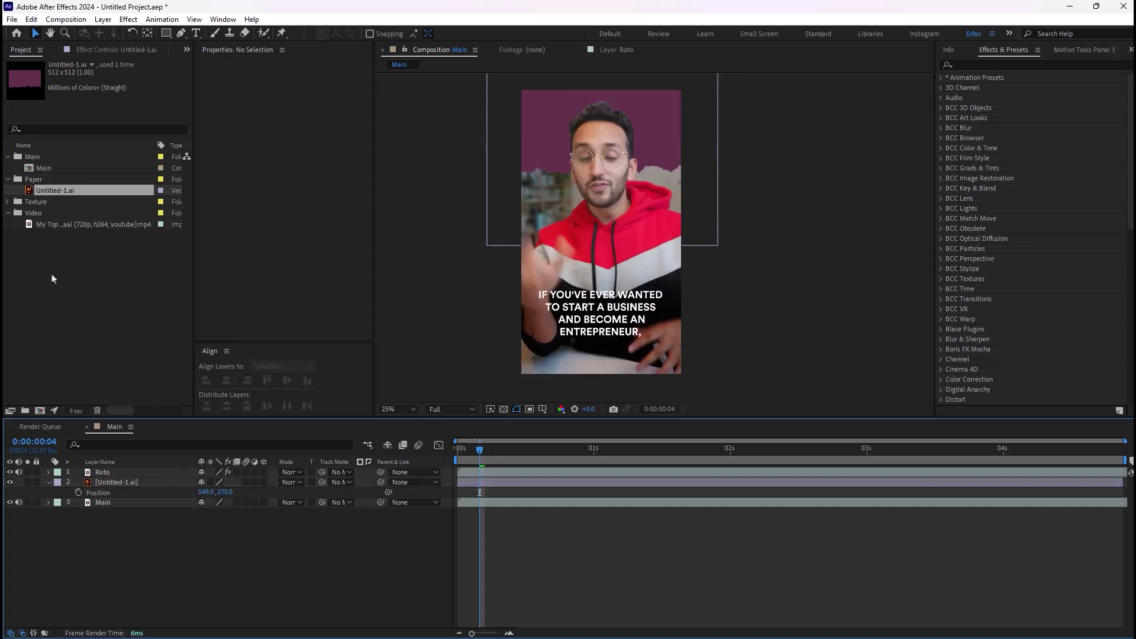
Place the halftone transition mask clip from the Texture folder between Roto and the paper layer, and briefly play it.
{"action": "left_click", "coordinate": [8, 202]}
{"action": "left_click", "coordinate": [72, 305]}
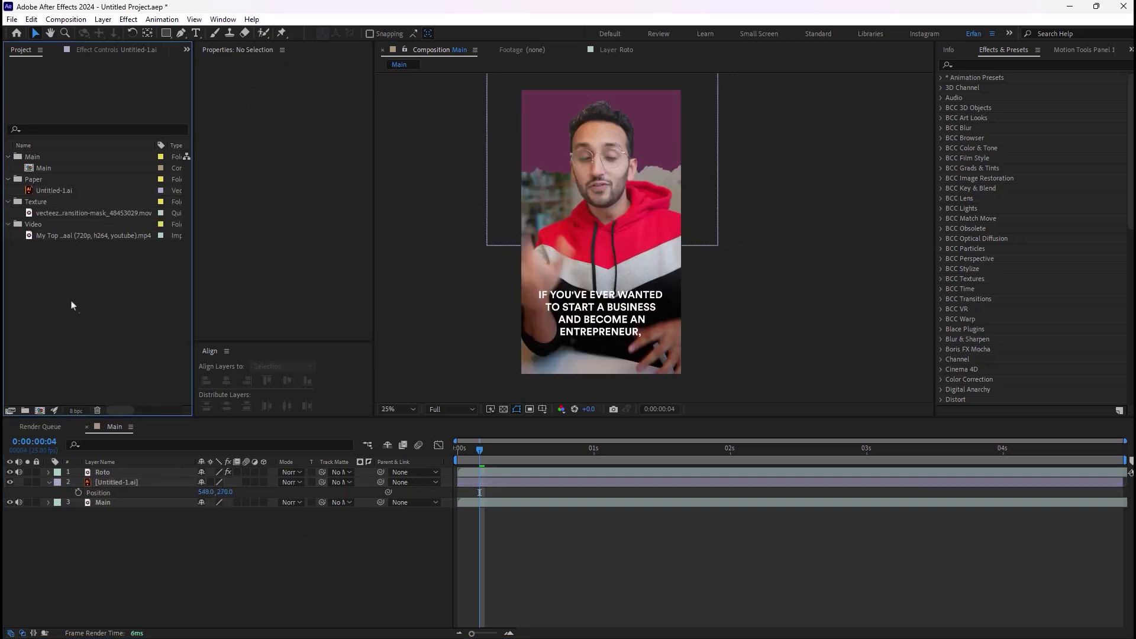
{"action": "left_click", "coordinate": [95, 215]}
{"action": "left_click_drag", "start_coordinate": [93, 219], "coordinate": [137, 478]}
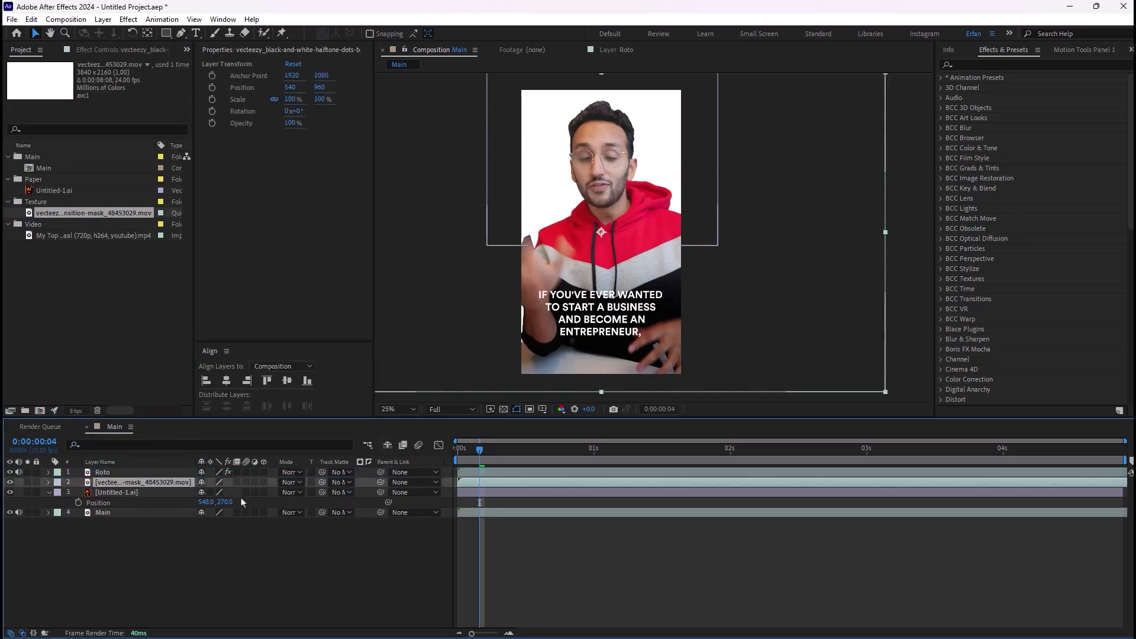
{"action": "key", "text": "space"}
{"action": "key", "text": "space"}
Apply the Invert effect to the halftone layer and set its blending mode to Screen.
{"action": "key", "text": "ctrl+space"}
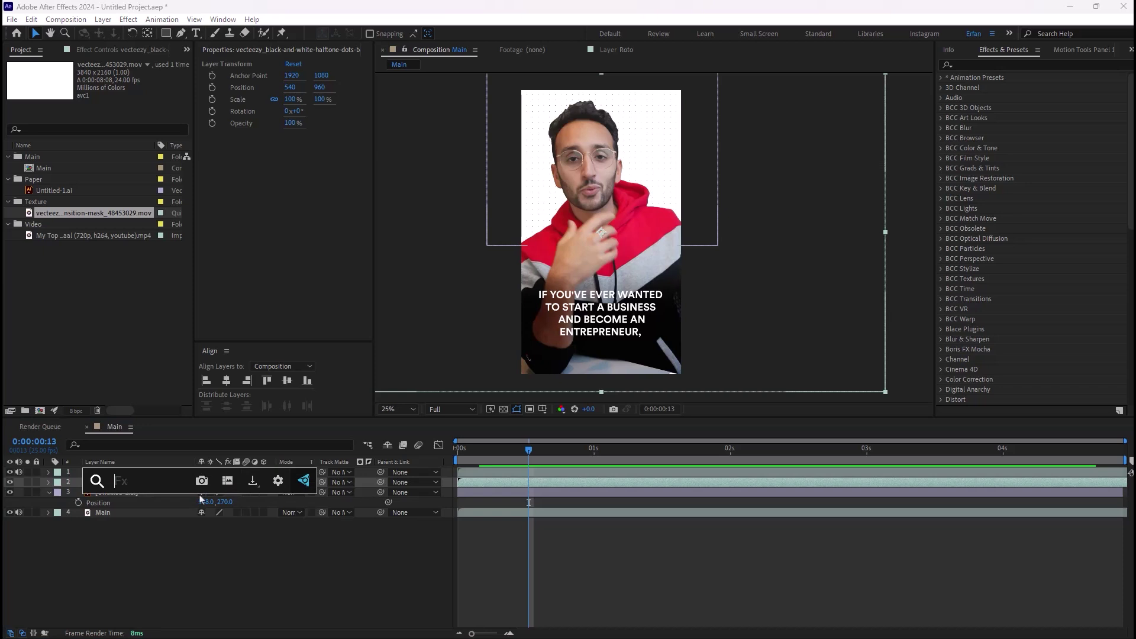
{"action": "type", "text": "inve"}
{"action": "key", "text": "Return"}
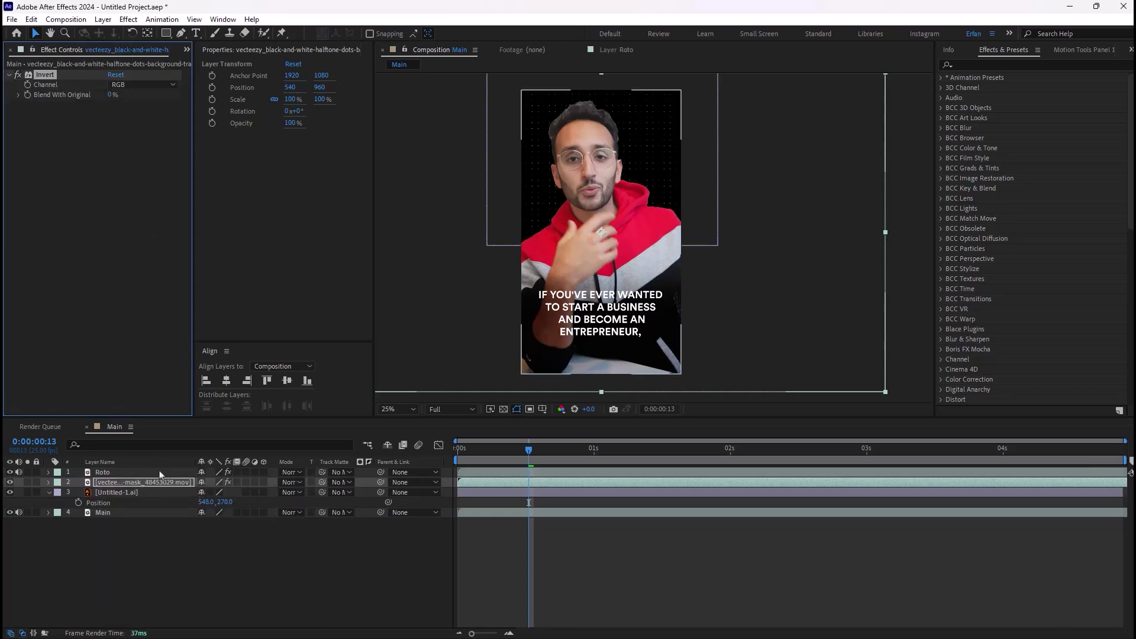
{"action": "left_click", "coordinate": [288, 482]}
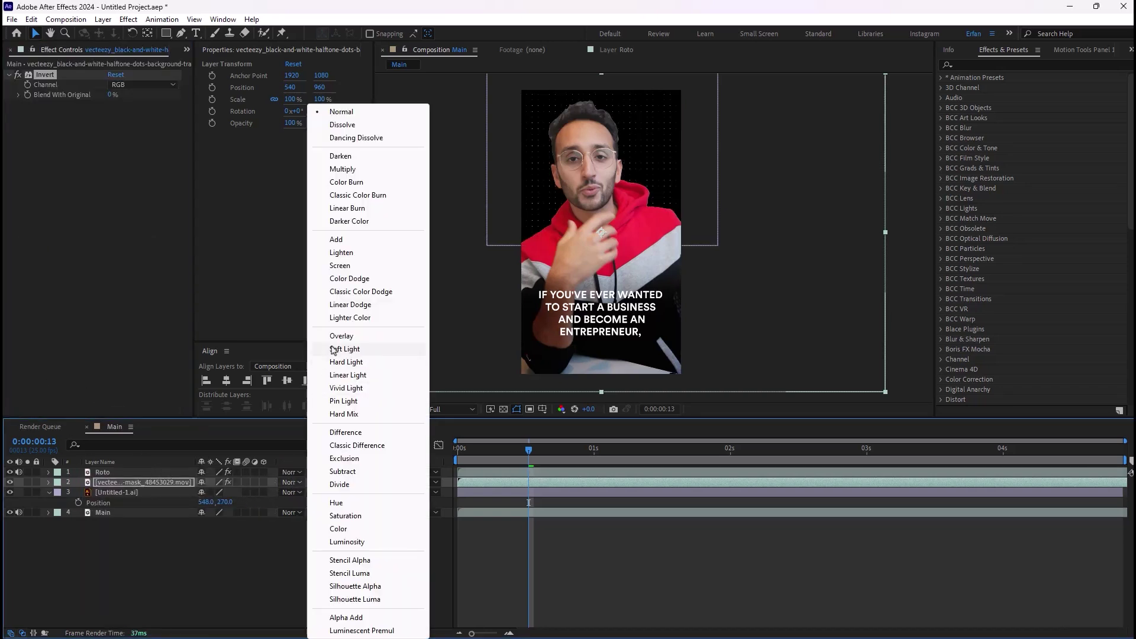
{"action": "left_click", "coordinate": [340, 266]}
{"action": "scroll", "coordinate": [637, 273], "scroll_direction": "up", "scroll_amount": 1}
{"action": "scroll", "coordinate": [582, 257], "scroll_direction": "down", "scroll_amount": 1}
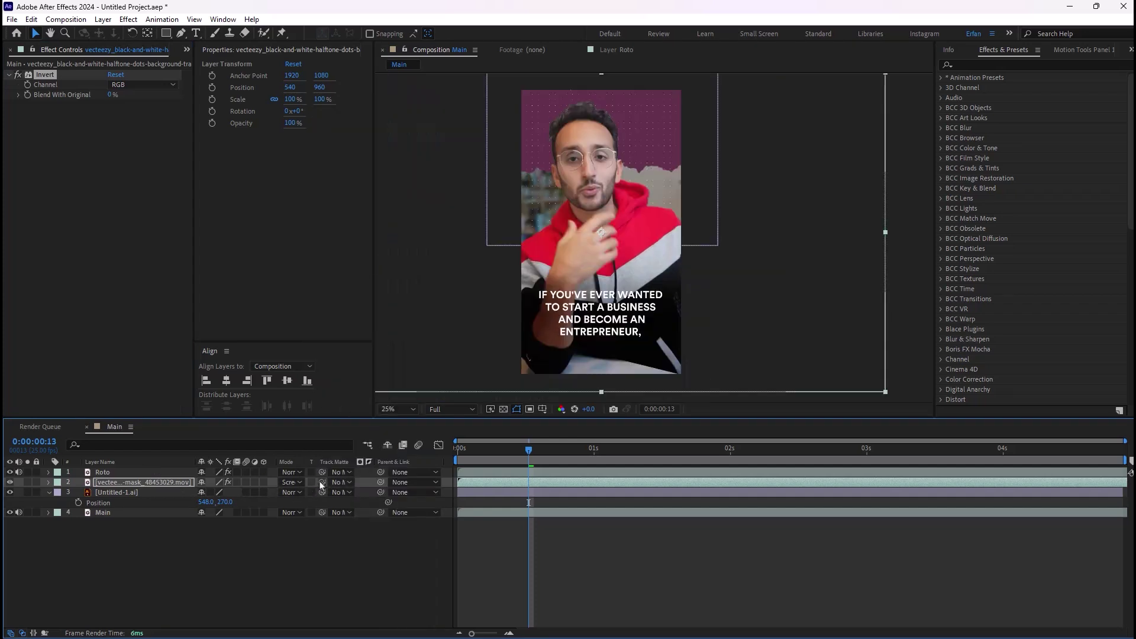
Use Untitled-1.ai as both track matte and parent of the halftone layer, keeping the paper layer visible.
{"action": "left_click_drag", "start_coordinate": [322, 482], "coordinate": [132, 500]}
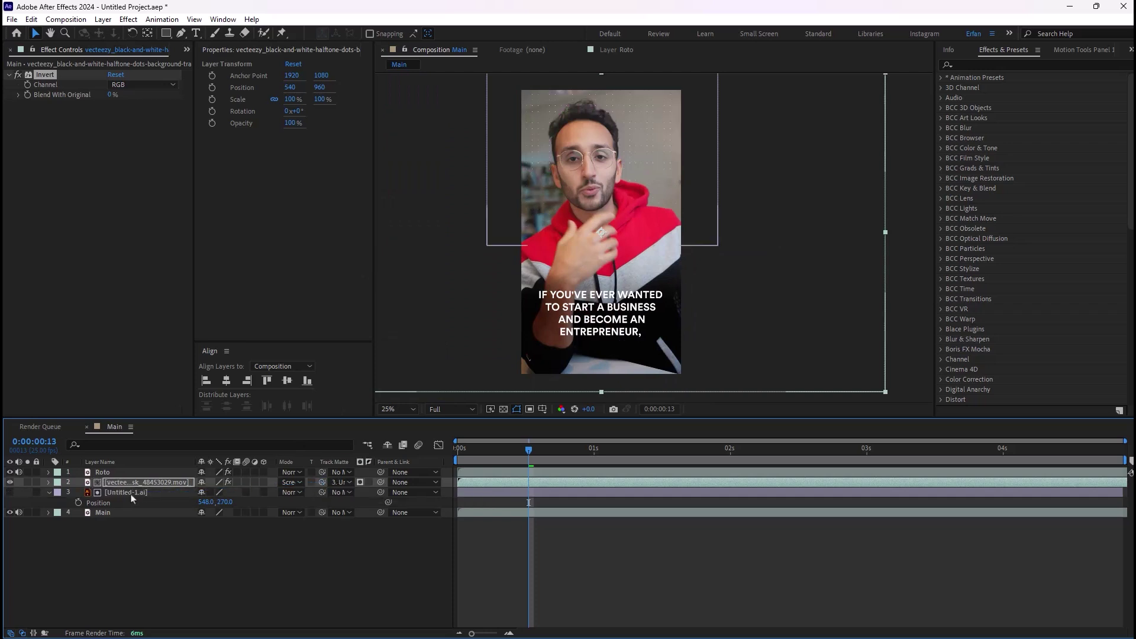
{"action": "left_click", "coordinate": [132, 497]}
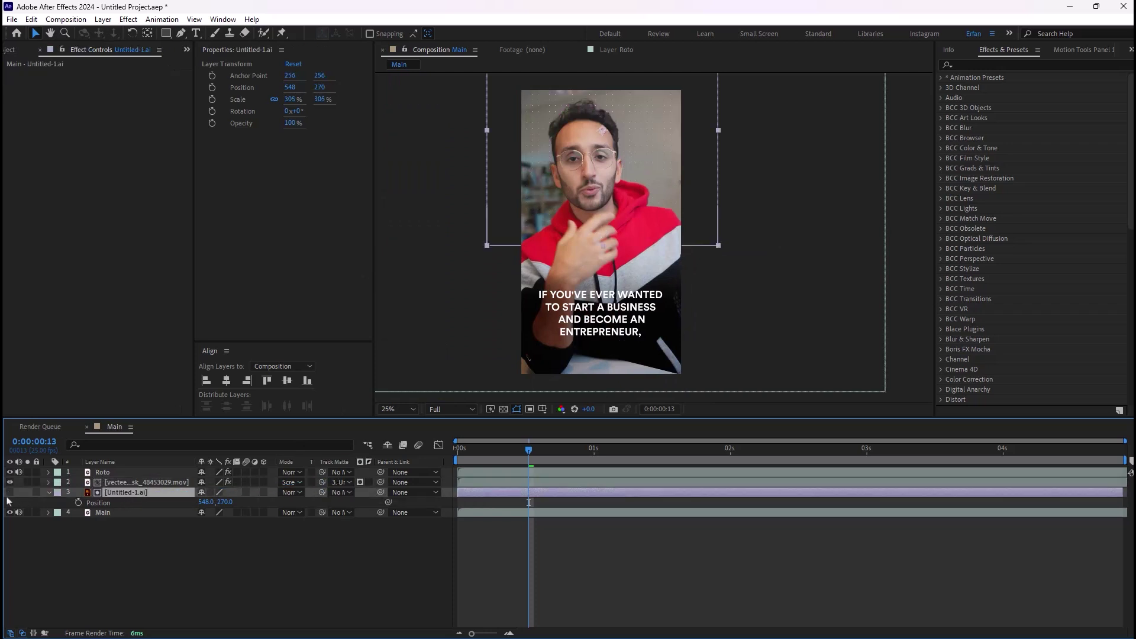
{"action": "left_click_drag", "start_coordinate": [380, 482], "coordinate": [161, 494]}
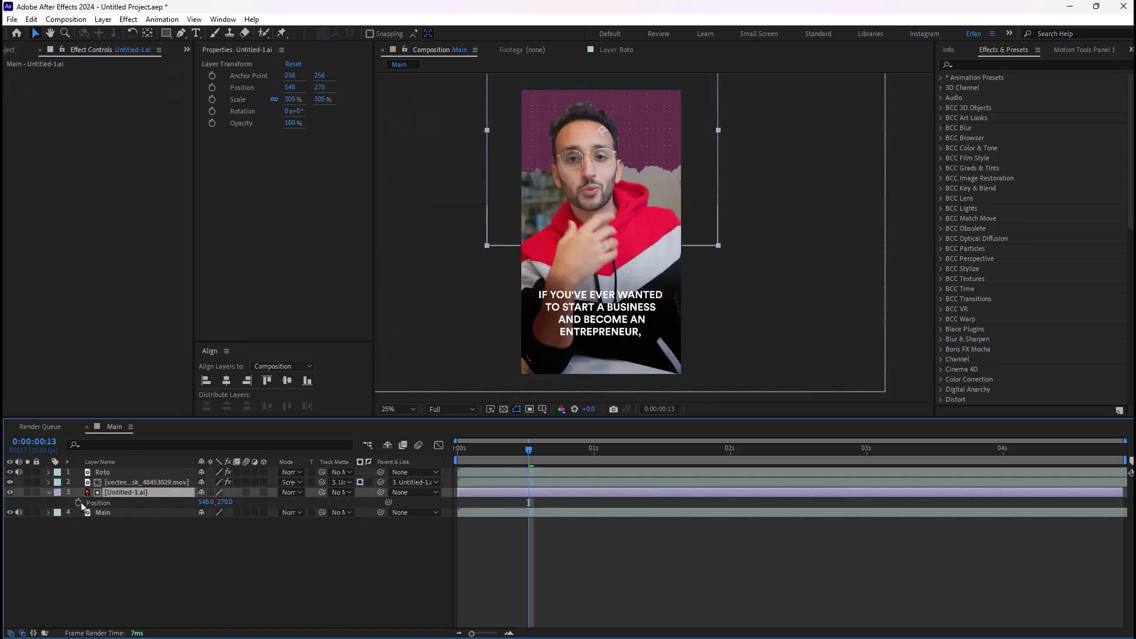
Add Position keyframes to Untitled-1.ai at 0:00:00:00 and 0:00:00:13, and return to the first frame.
{"action": "left_click", "coordinate": [79, 502]}
{"action": "left_click_drag", "start_coordinate": [528, 503], "coordinate": [458, 515]}
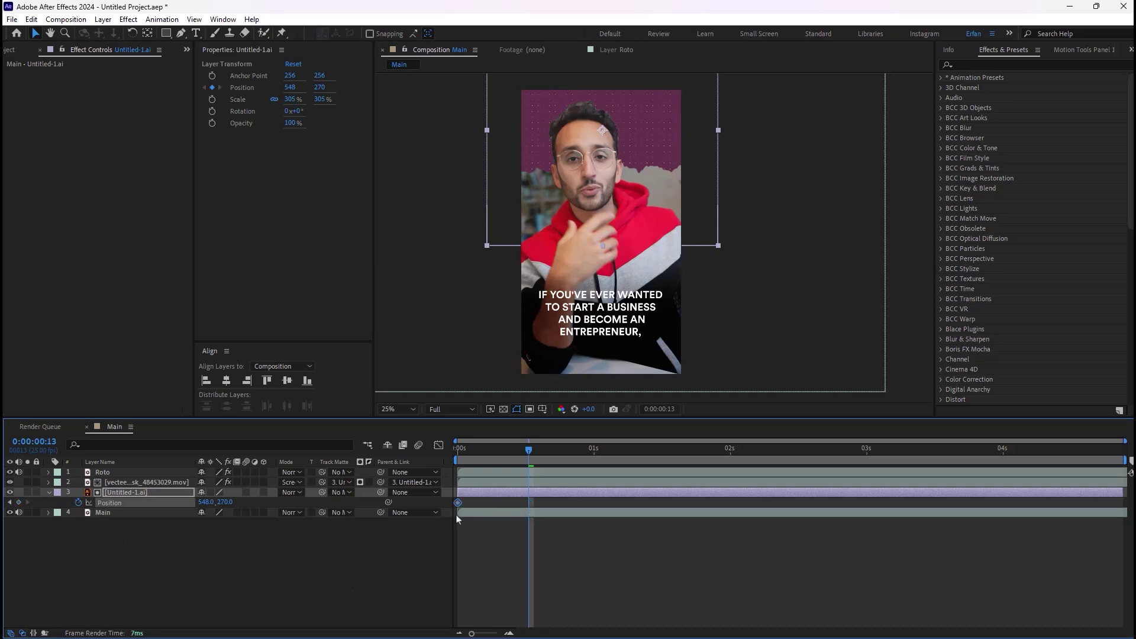
{"action": "left_click", "coordinate": [19, 501]}
{"action": "key", "text": "Home"}
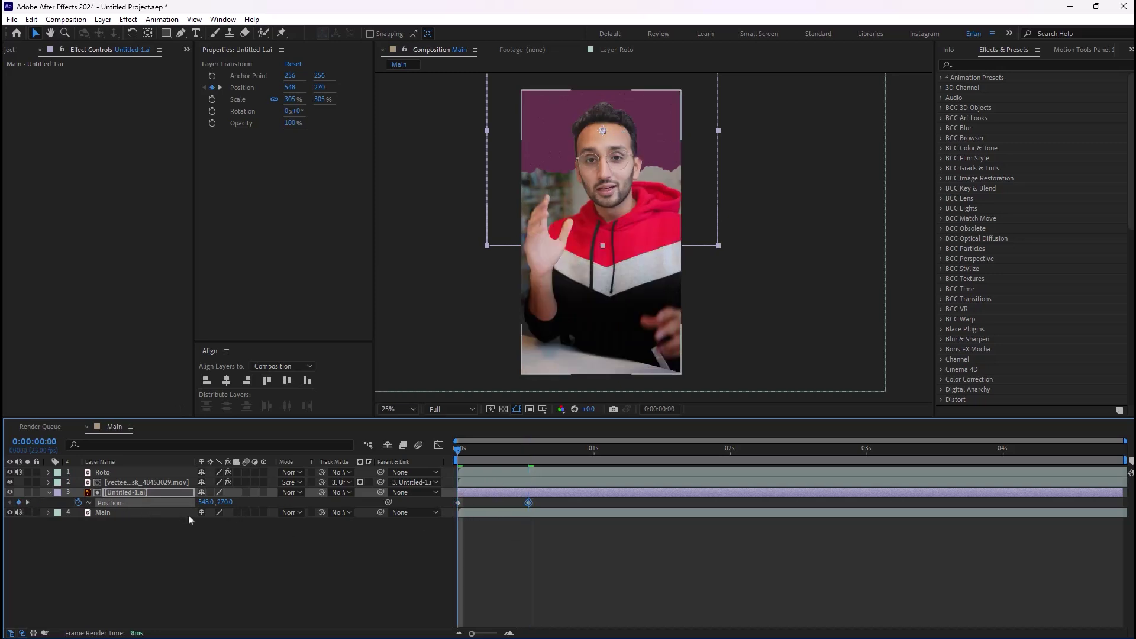
Set the first Position keyframe of Untitled-1.ai to 548, -687, above the frame, and apply Easy Ease to both Position keyframes.
{"action": "left_click_drag", "start_coordinate": [226, 502], "coordinate": [4, 455]}
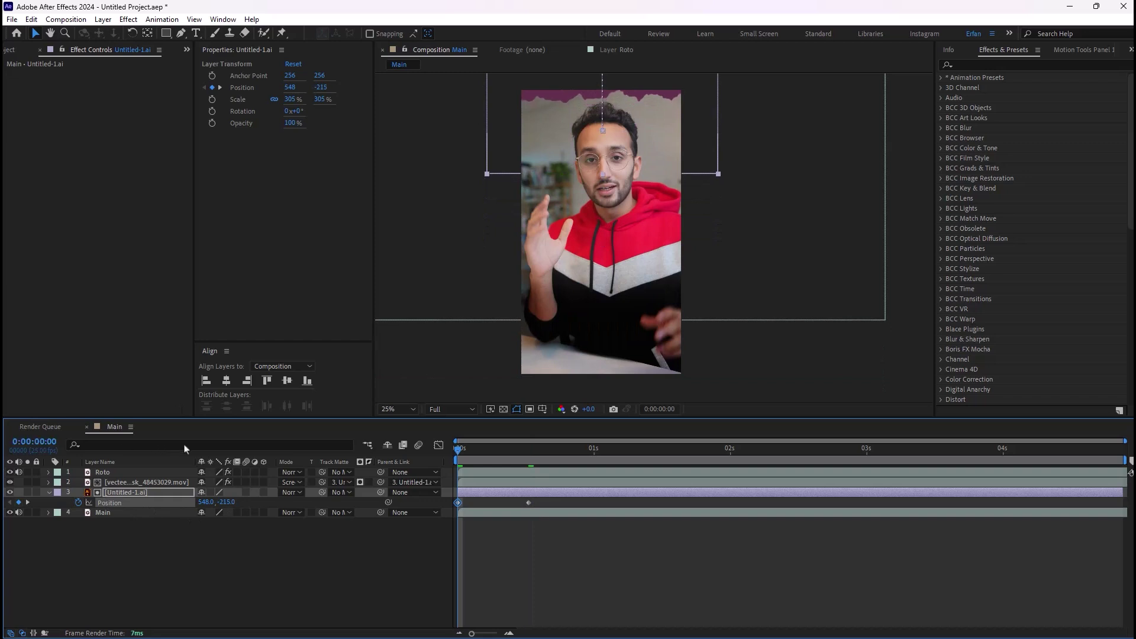
{"action": "left_click_drag", "start_coordinate": [228, 502], "coordinate": [0, 461]}
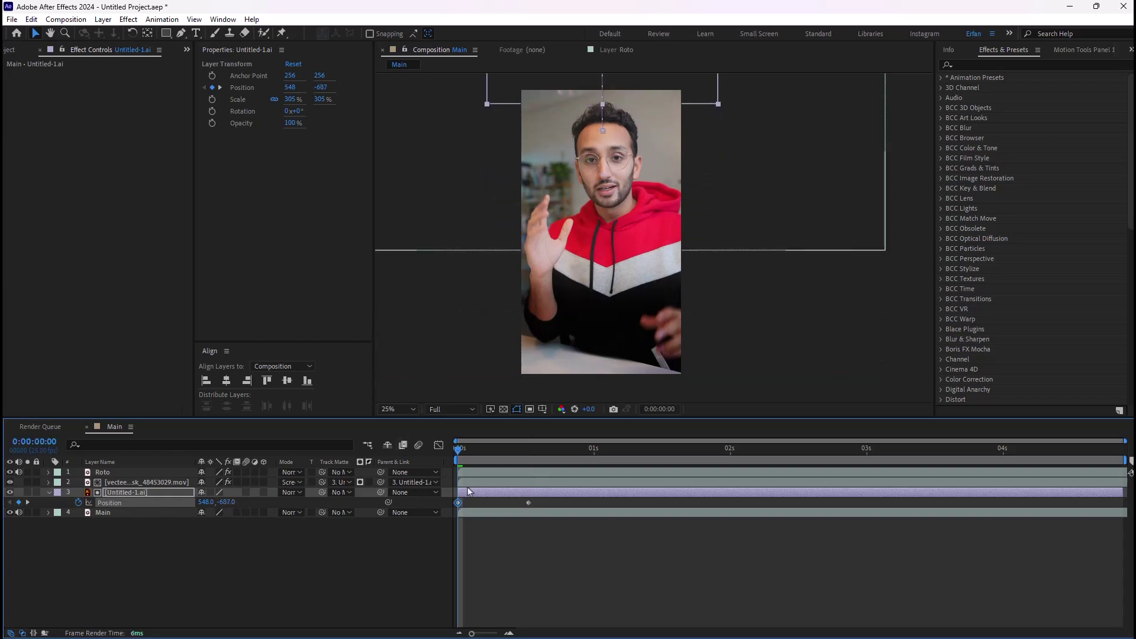
{"action": "left_click_drag", "start_coordinate": [561, 500], "coordinate": [382, 519]}
{"action": "key", "text": "F9"}
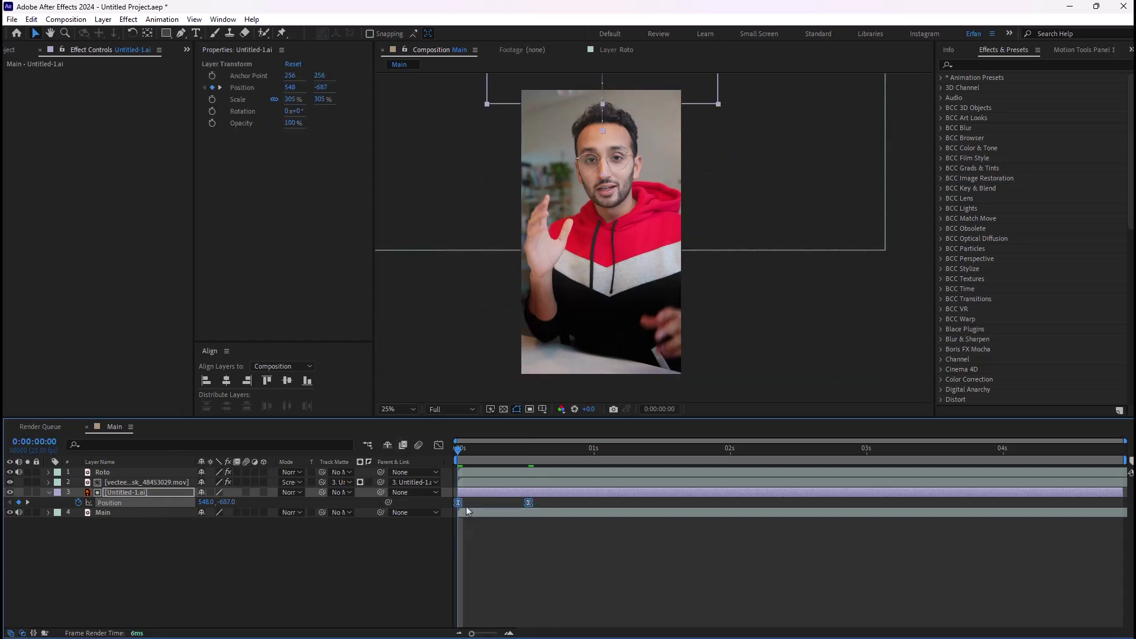
Deselect the layers and preview the torn paper graphic's eased slide-in behind the man.
{"action": "left_click", "coordinate": [255, 574]}
{"action": "scroll", "coordinate": [558, 271], "scroll_direction": "down", "scroll_amount": 2}
{"action": "key", "text": "space"}
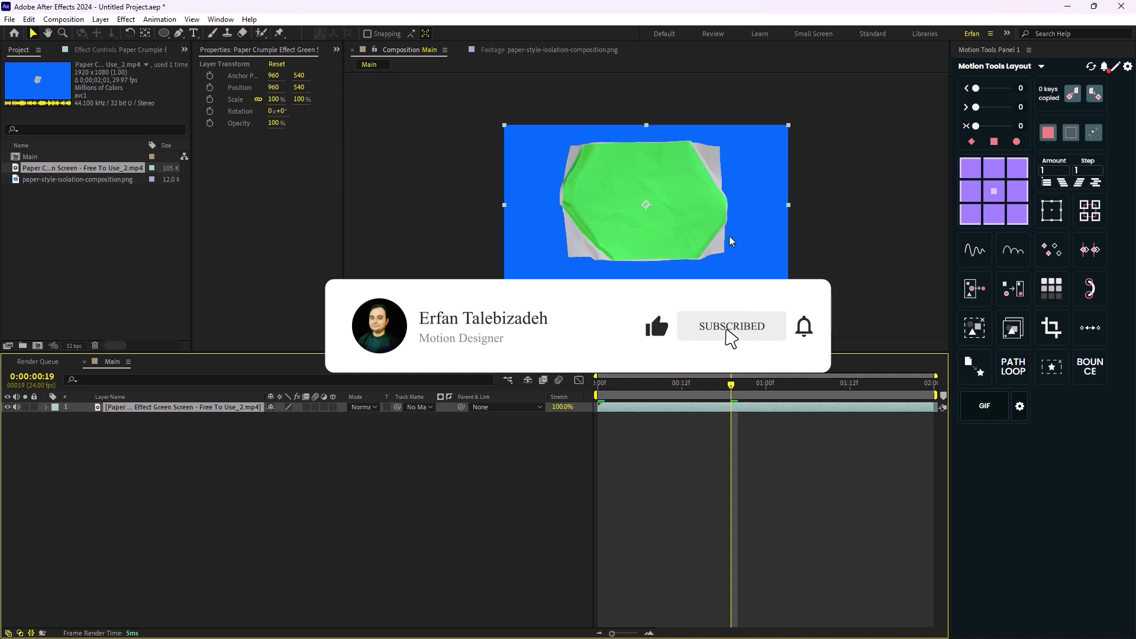
Review the paper crumple green screen clip from near its start, stop at 0:00:01:10, and deselect the layer.
{"action": "left_click_drag", "start_coordinate": [730, 387], "coordinate": [626, 385]}
{"action": "scroll", "coordinate": [646, 195], "scroll_direction": "up", "scroll_amount": 2}
{"action": "key", "text": "comma"}
{"action": "key", "text": "space"}
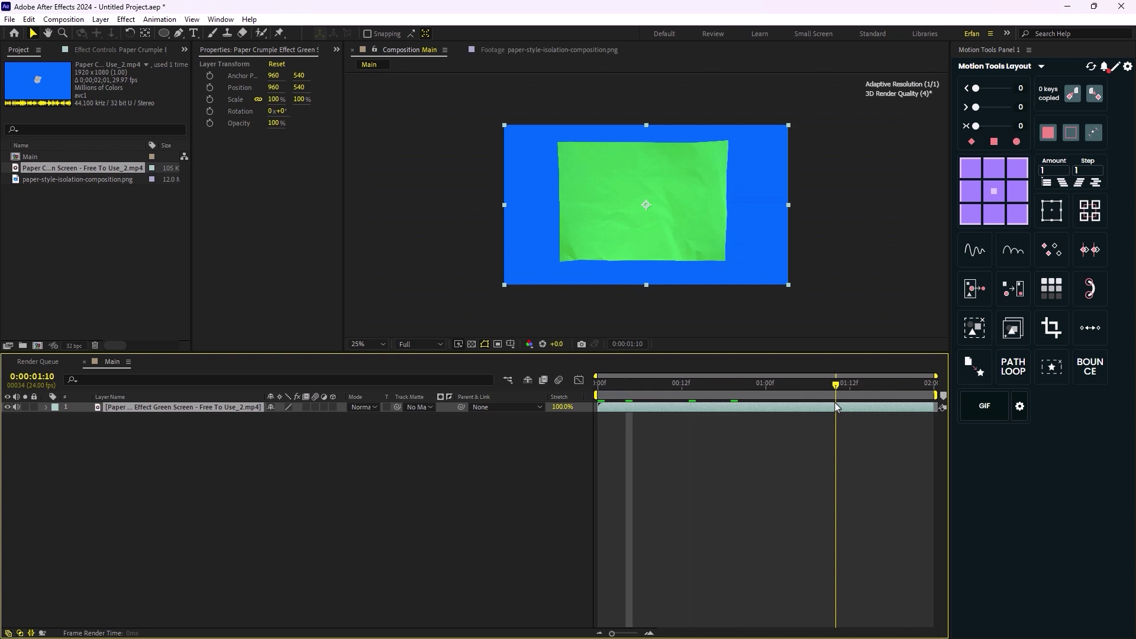
{"action": "left_click", "coordinate": [399, 515]}
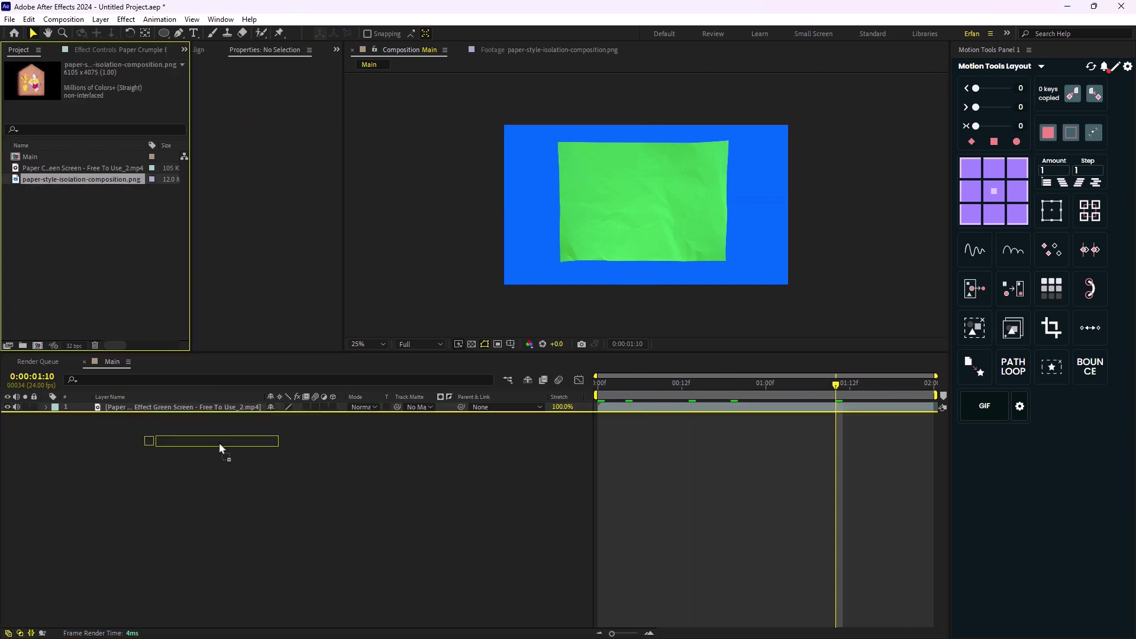